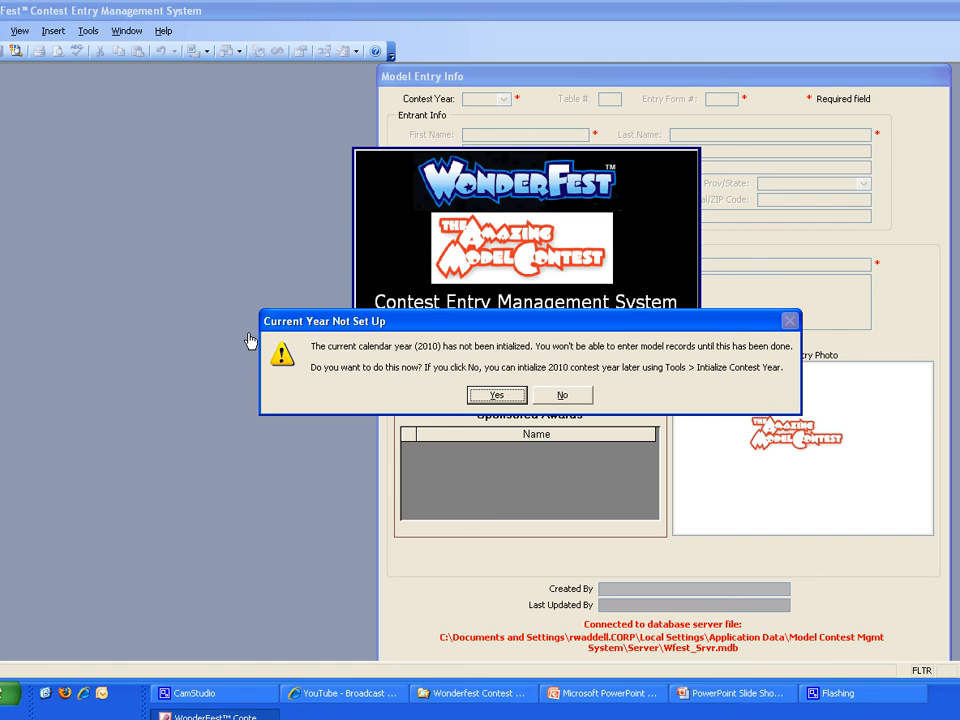
Decline initializing the current contest year at startup and search for all 2009 contest entries
left_click(559, 395)
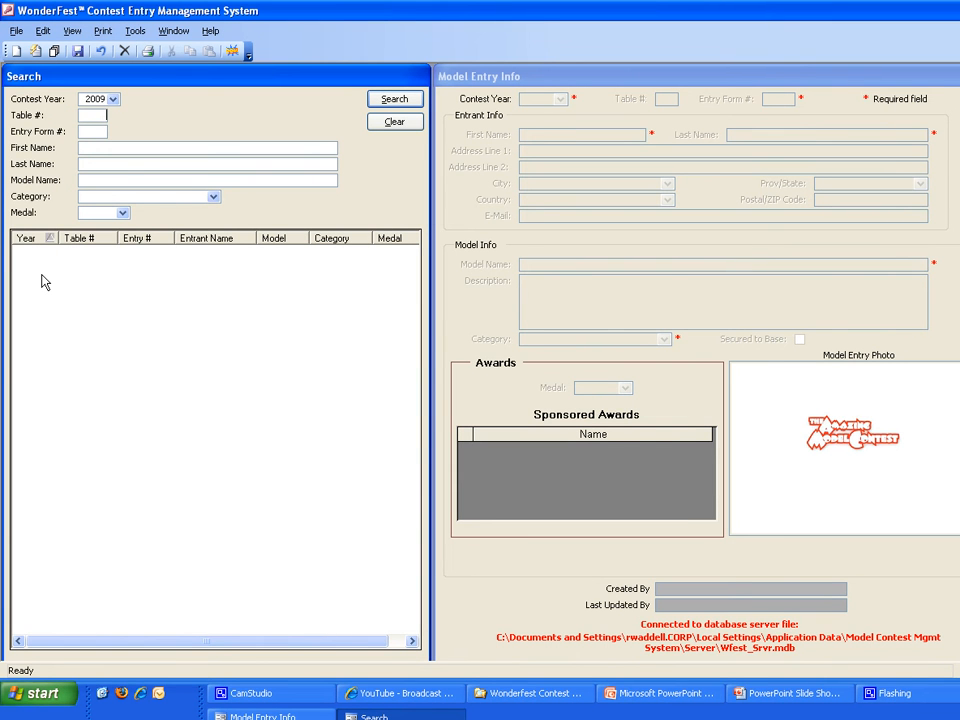
left_click(114, 100)
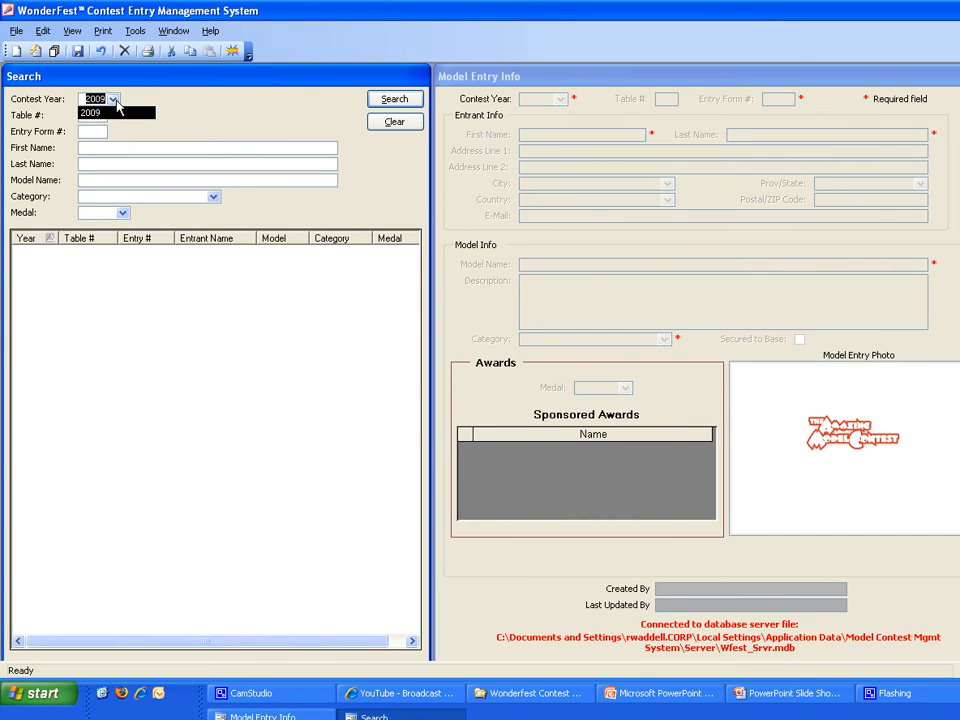
left_click(380, 100)
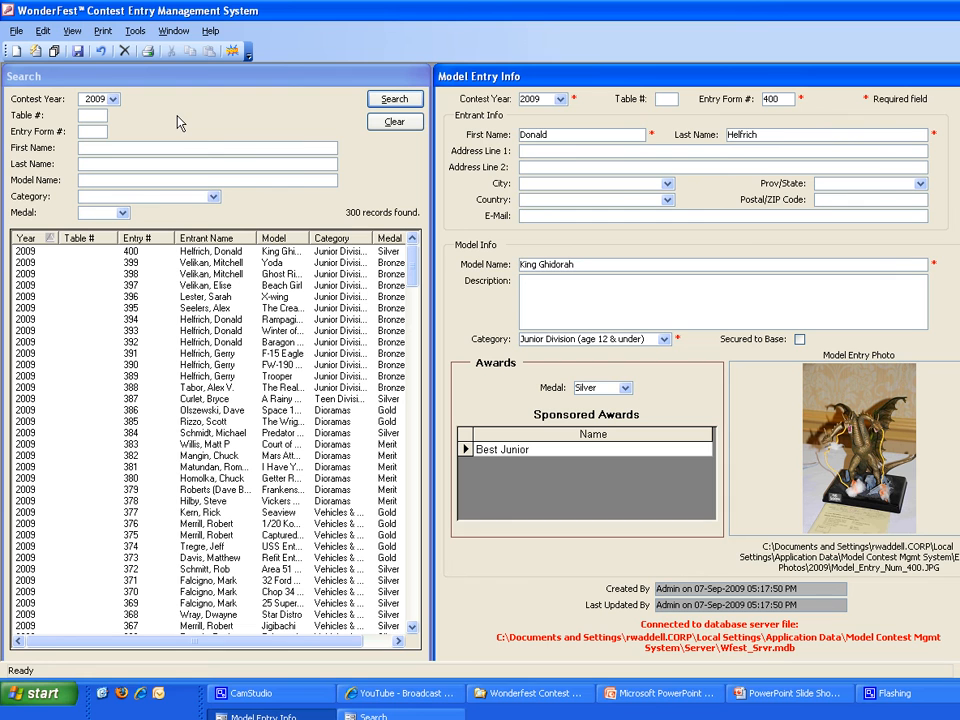
Initialize the 2010 contest year
left_click(136, 31)
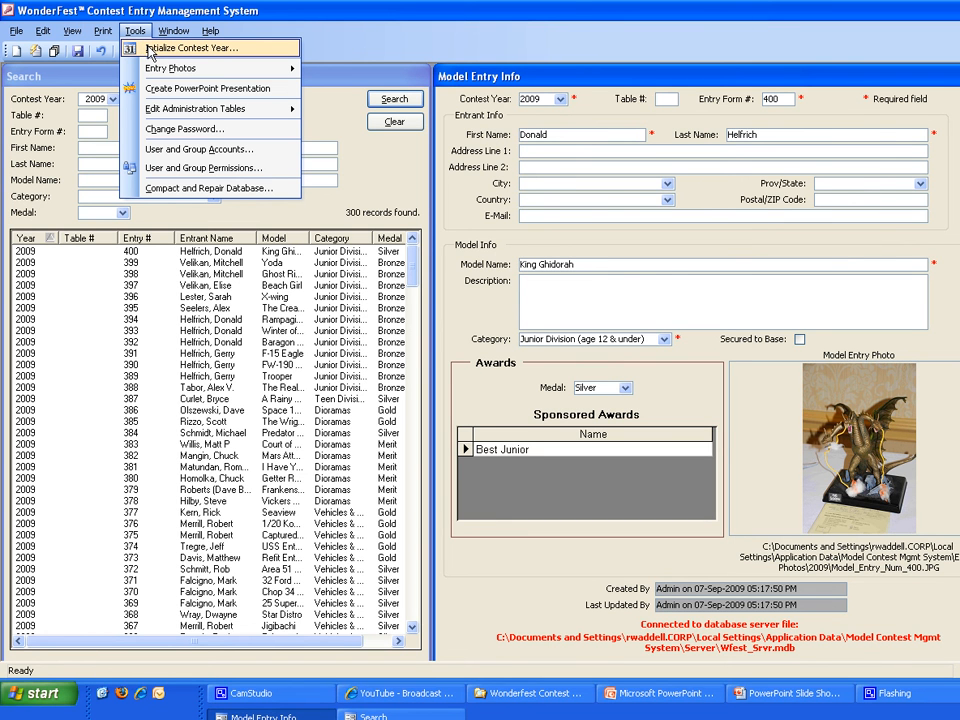
left_click(149, 50)
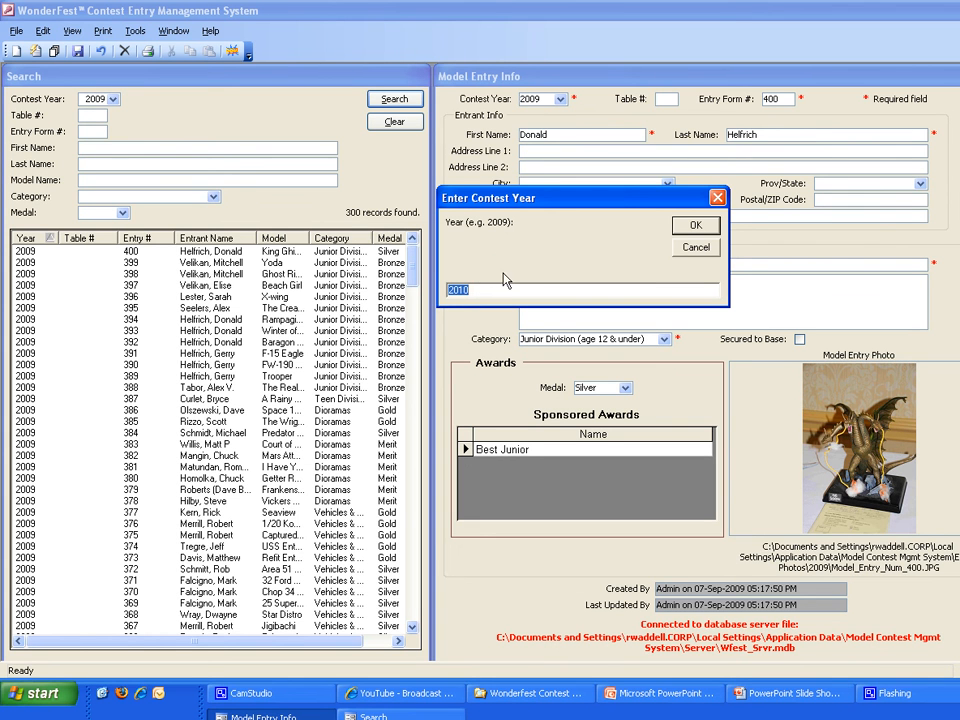
left_click(685, 228)
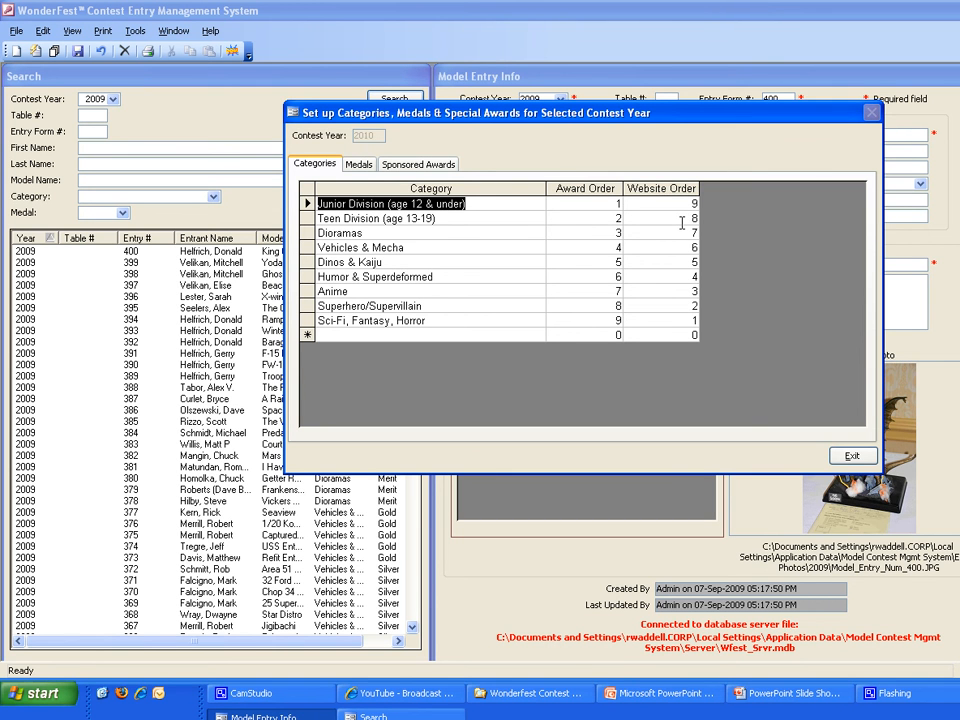
Mark the Bronze and Silver medals as announced in the ceremony for contest year 2010
left_click(358, 165)
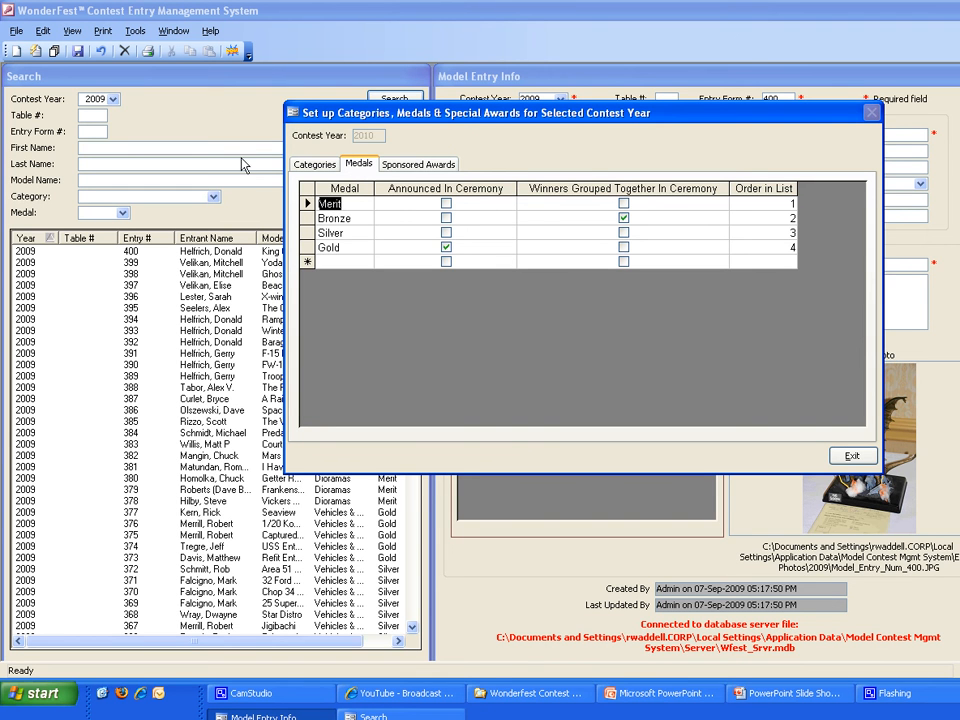
left_click(446, 218)
left_click(446, 232)
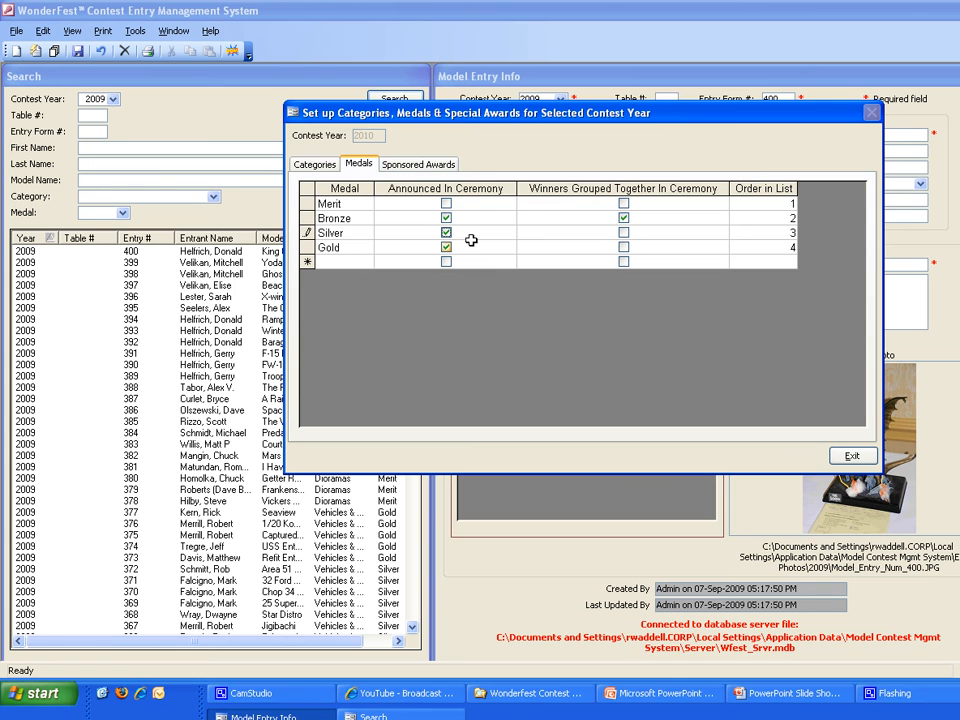
Delete The COMMIES Choice from the 2010 sponsored awards and confirm the deletion
left_click(314, 166)
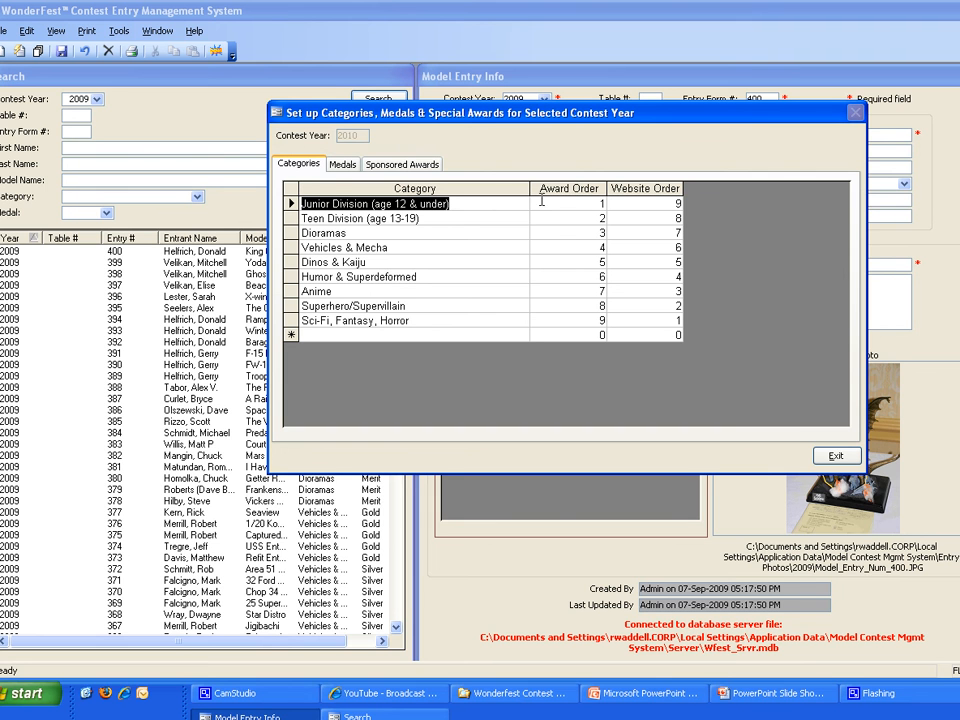
left_click(388, 168)
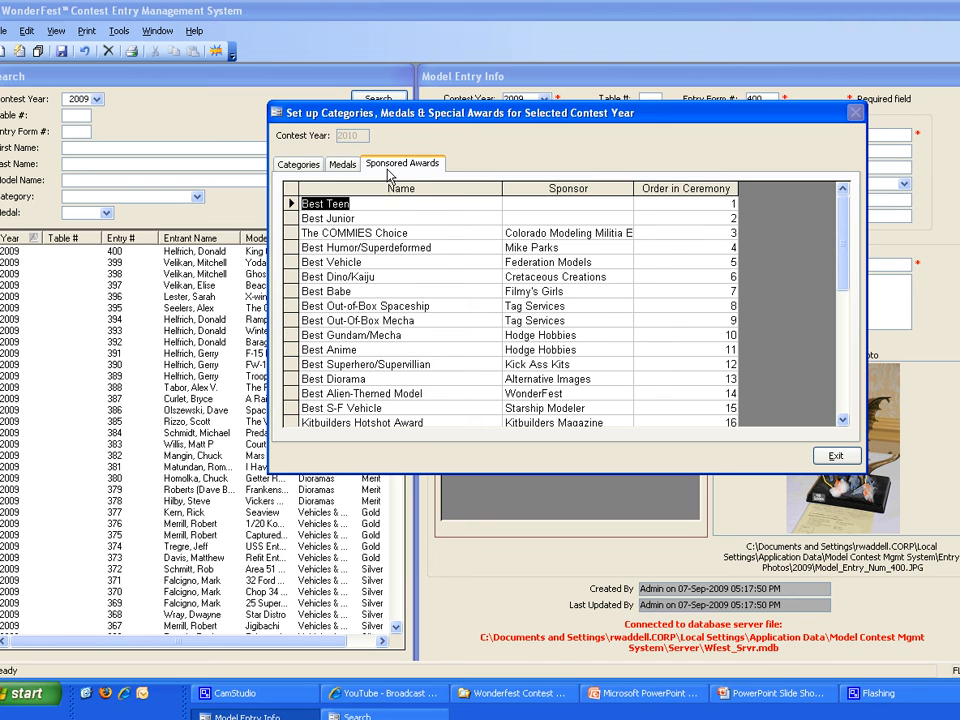
left_click(412, 232)
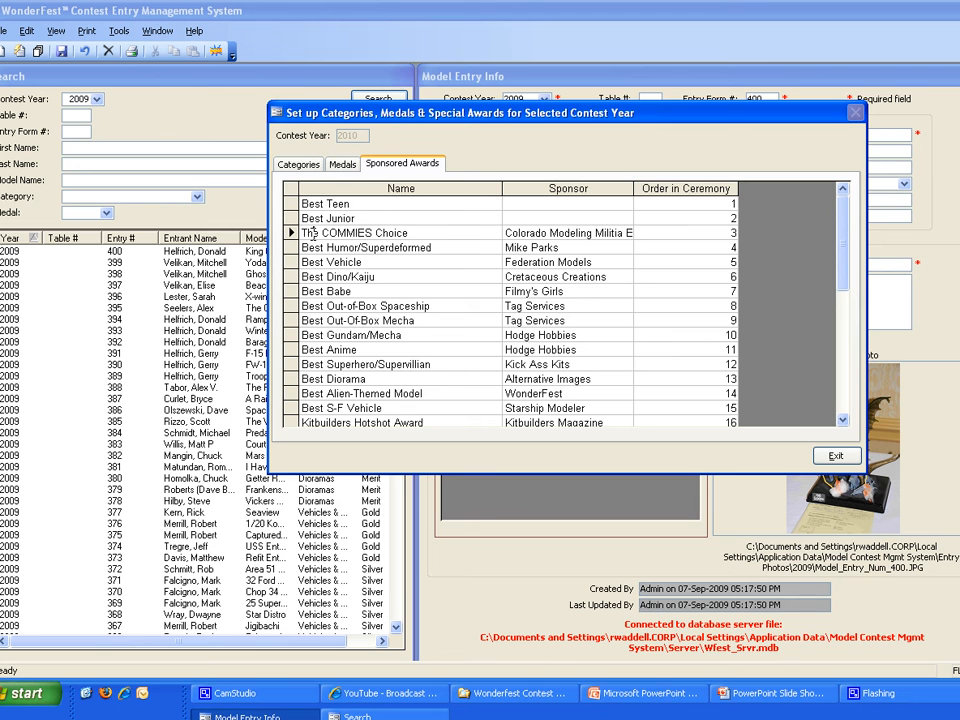
key("BackSpace")
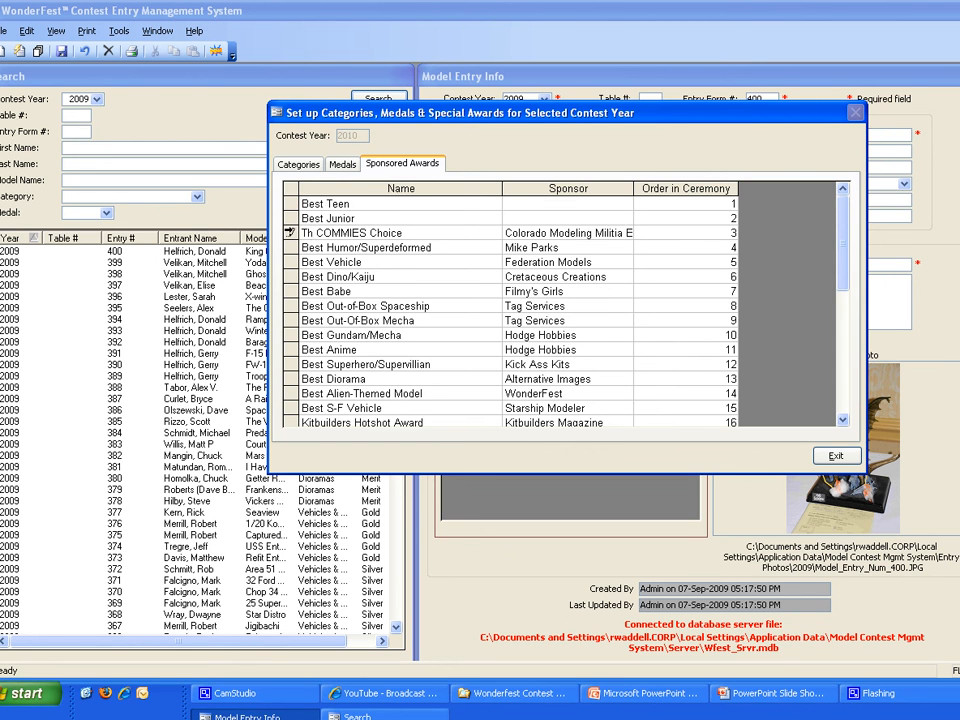
left_click(289, 232)
key("Delete")
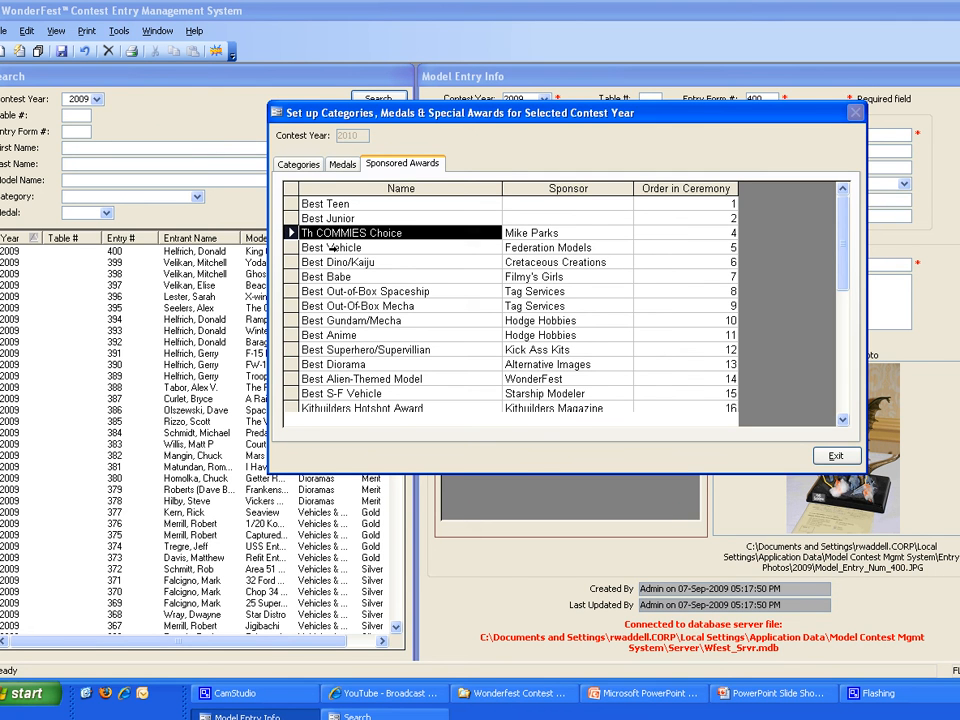
key("Delete")
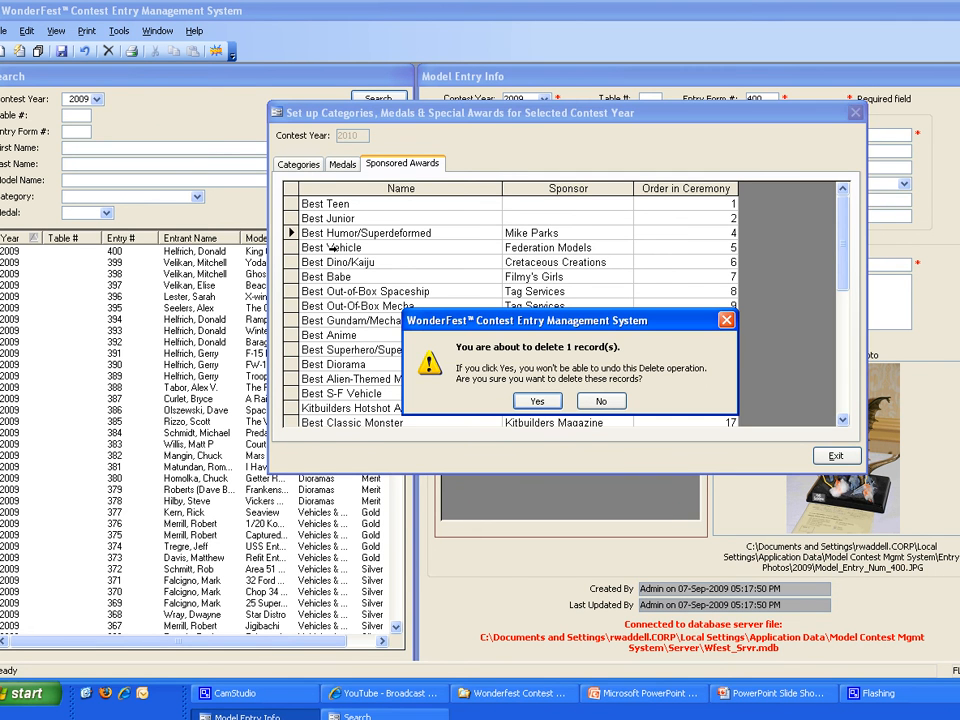
left_click(521, 403)
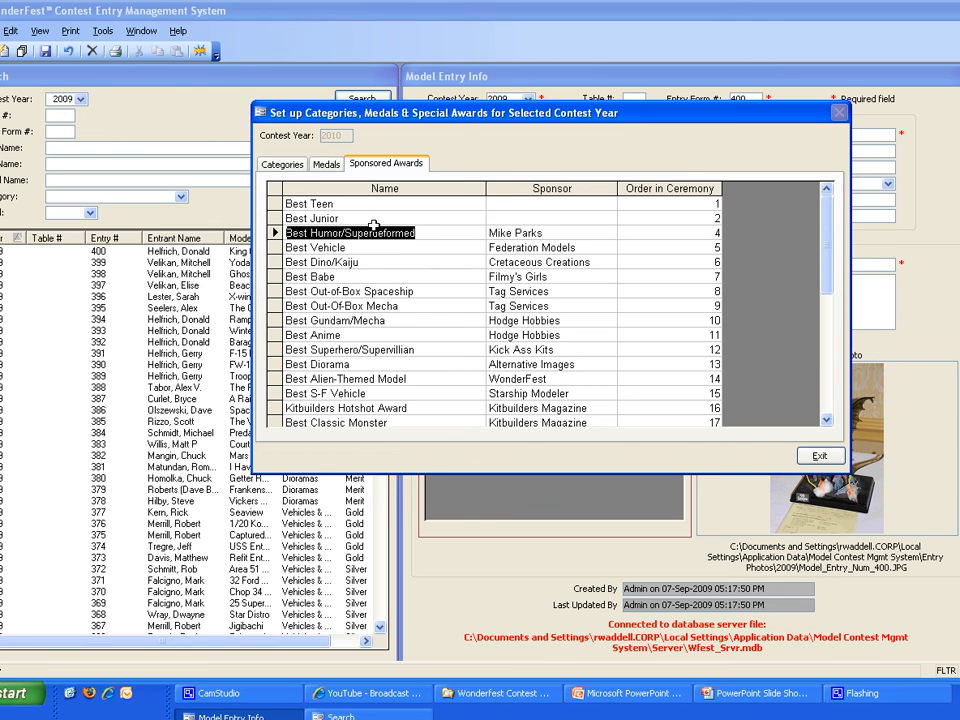
Set the sponsor of the Best Teen award to Wonderfest and close the contest year setup
left_click(519, 203)
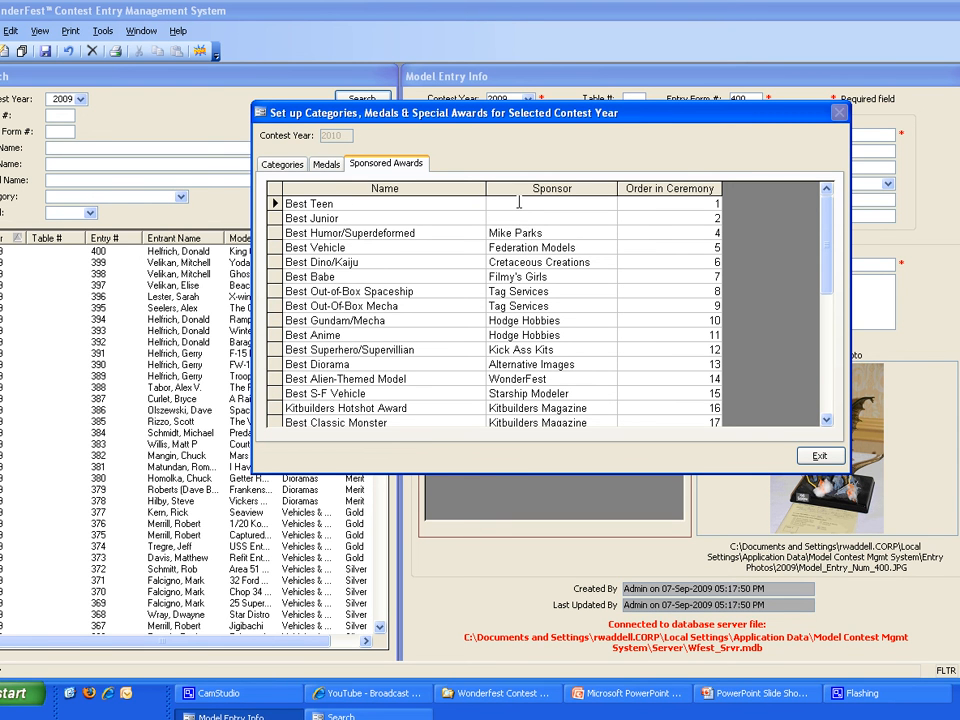
type("Wonderfest")
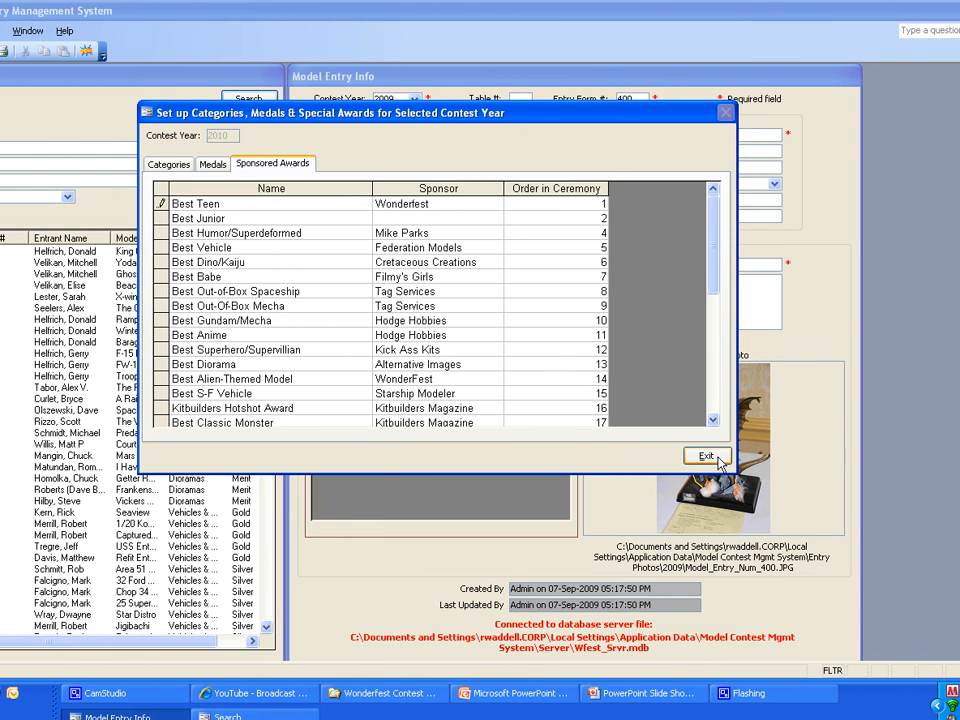
left_click(706, 456)
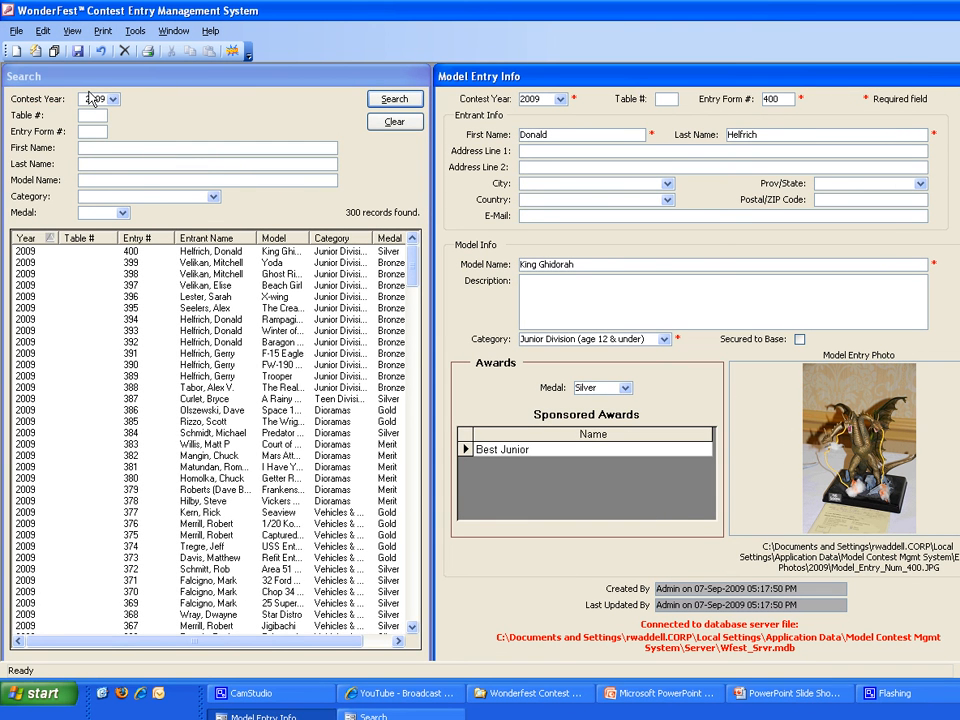
Search for all entries of contest year 2010
left_click(114, 99)
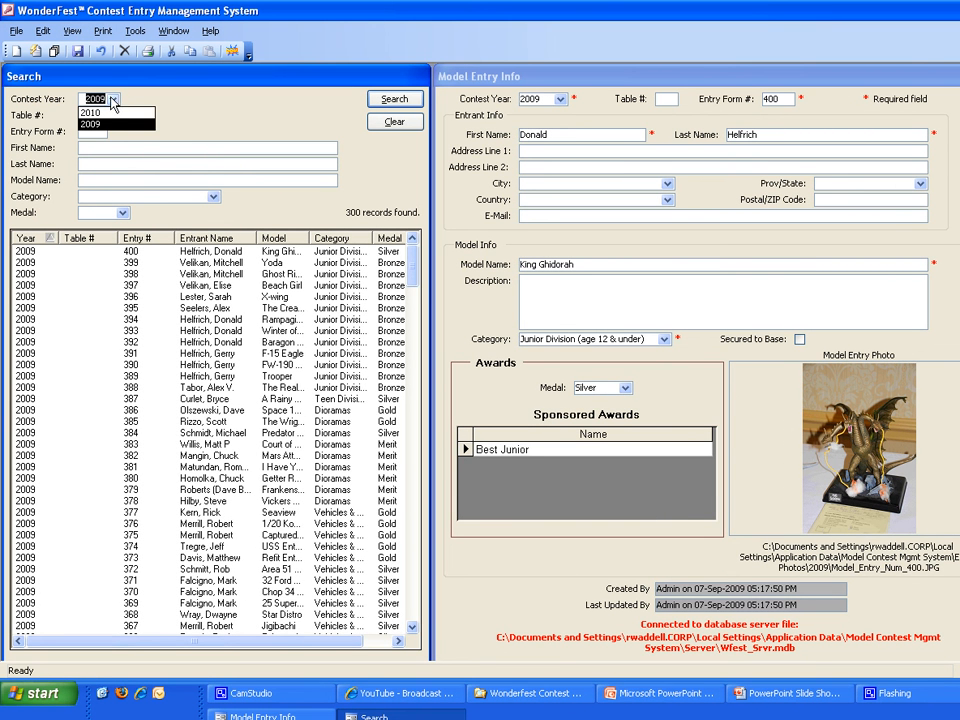
left_click(90, 113)
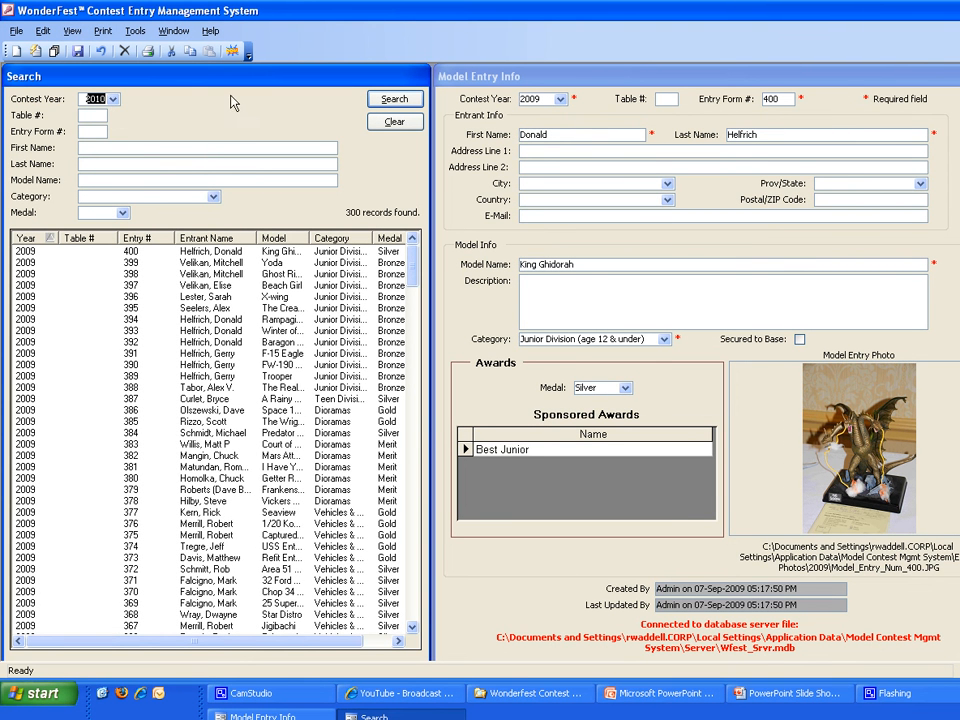
left_click(400, 102)
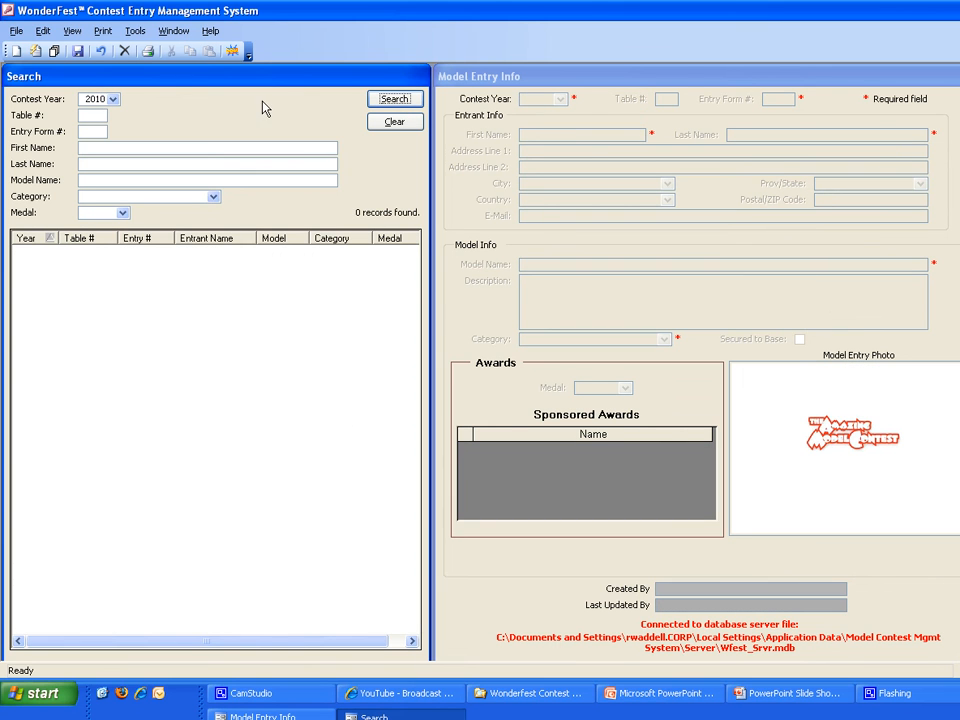
Reopen the sponsored awards administration table, review the awards for contest year 2010, and close it
left_click(16, 52)
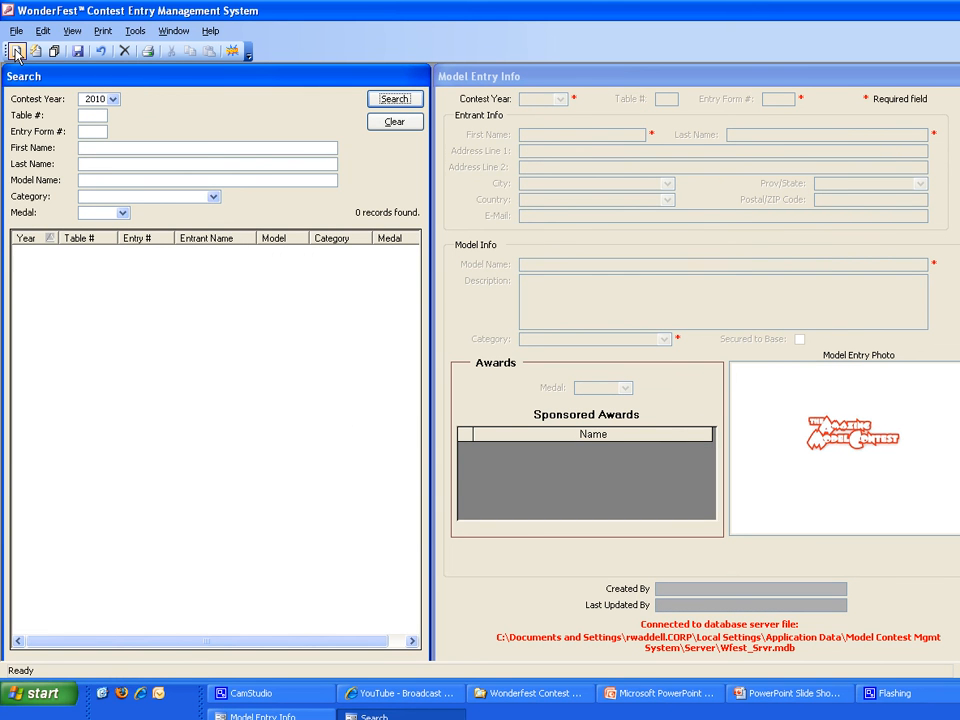
left_click(143, 41)
mouse_move(262, 110)
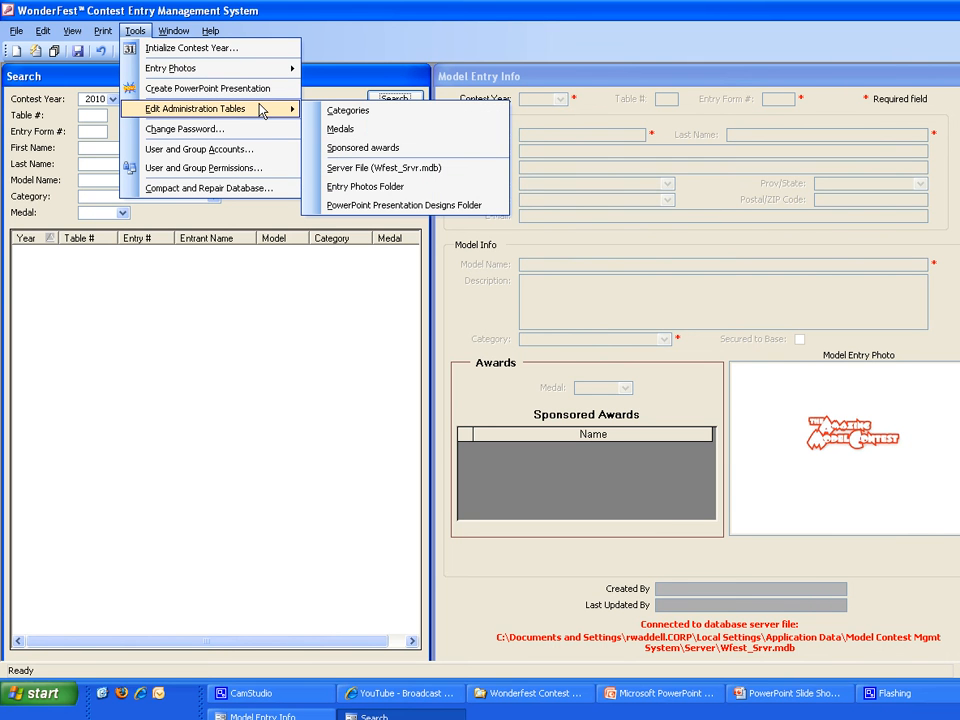
left_click(366, 152)
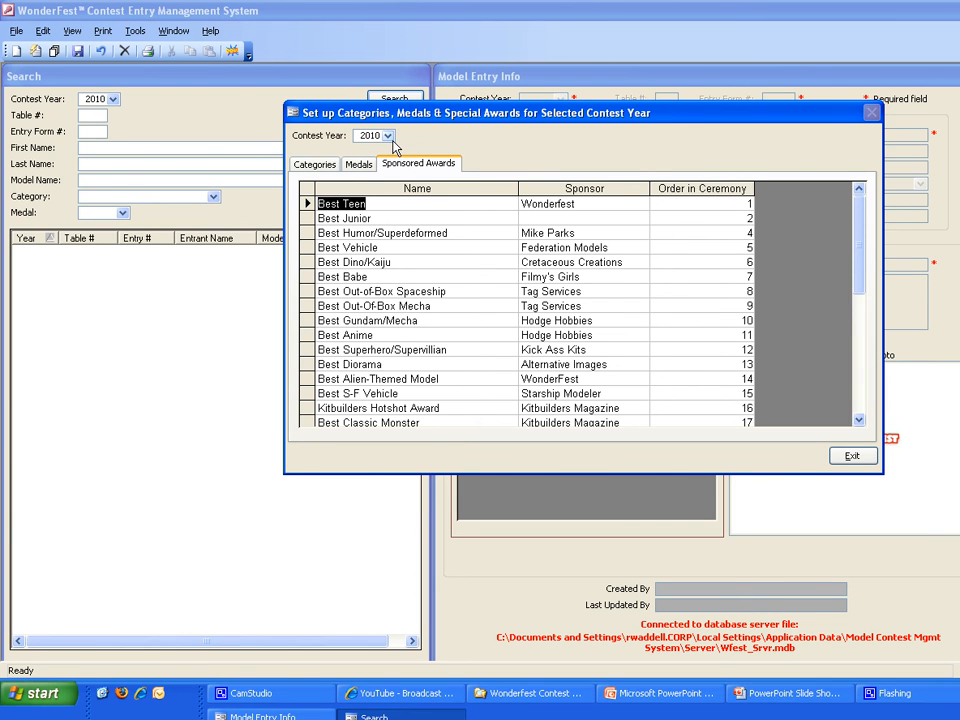
left_click(390, 140)
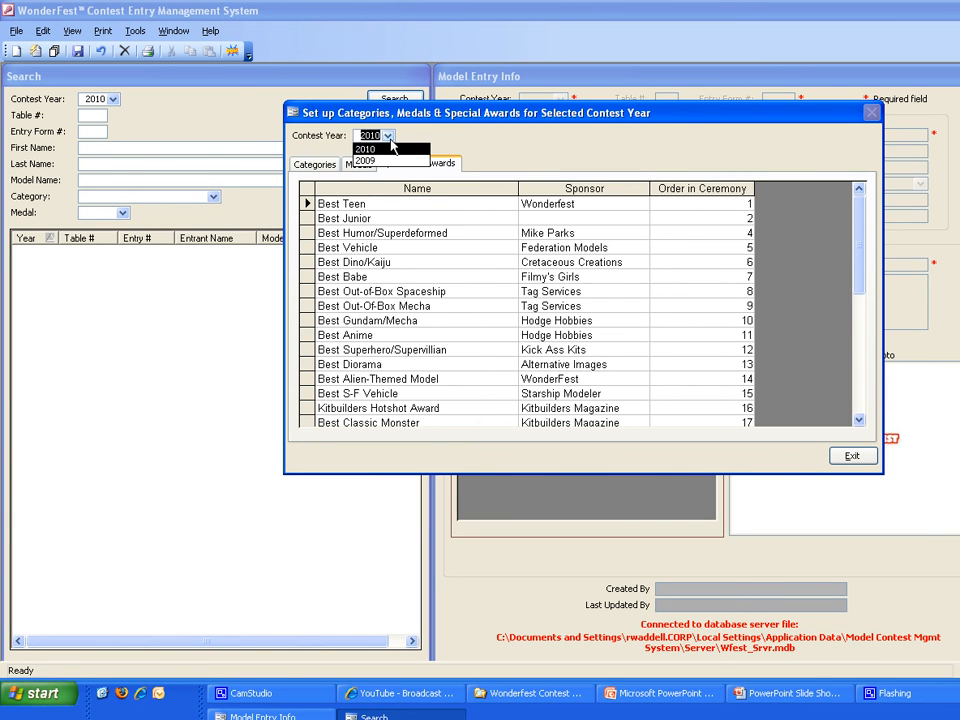
left_click(390, 148)
left_click(418, 208)
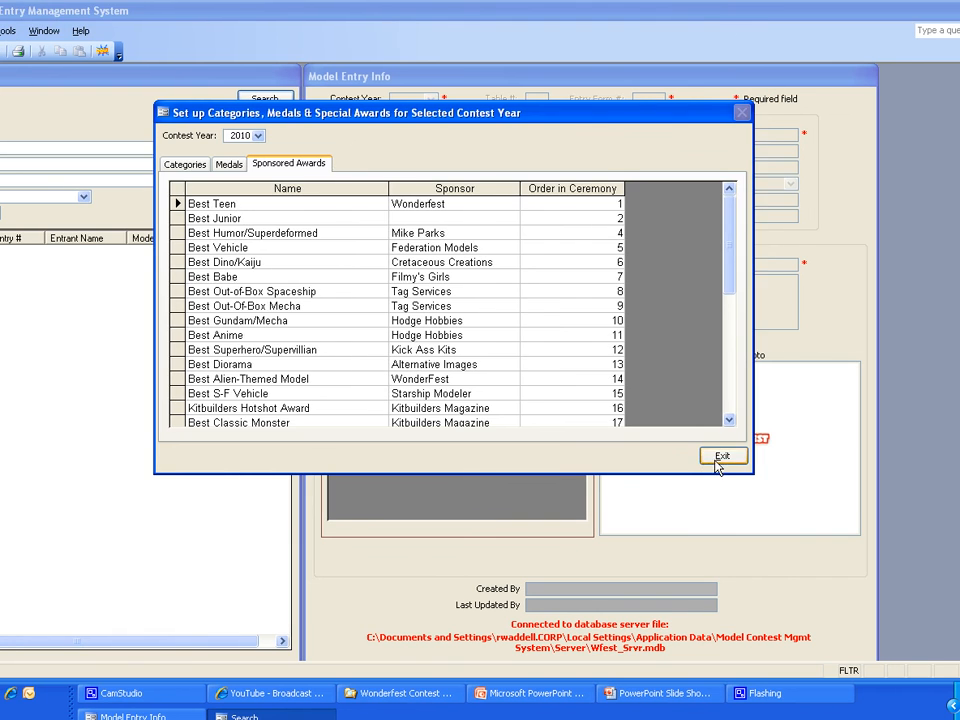
left_click(752, 458)
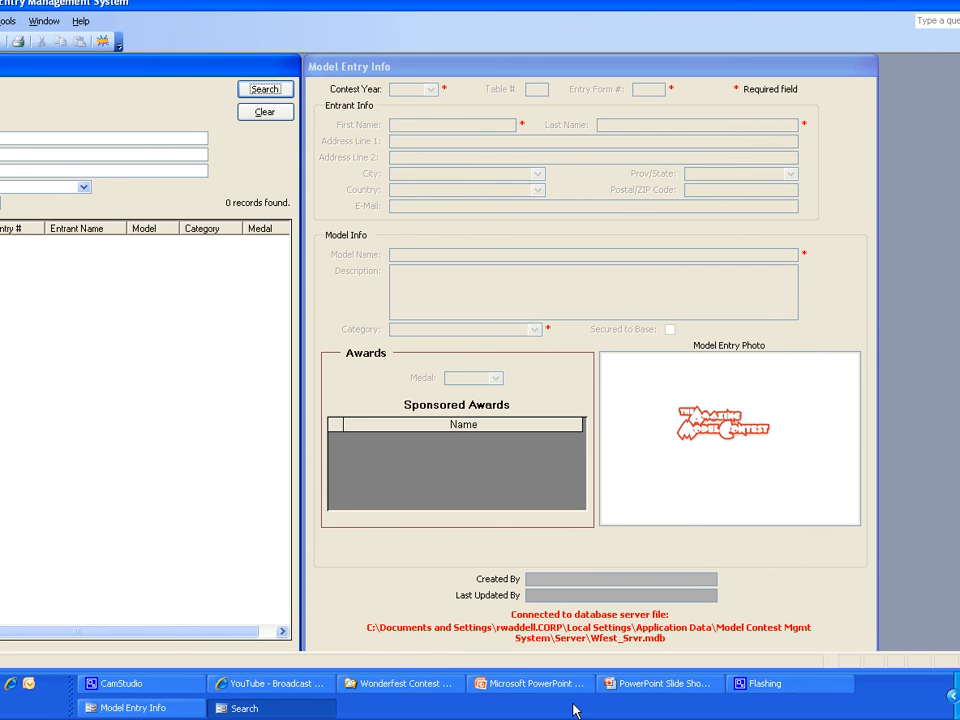